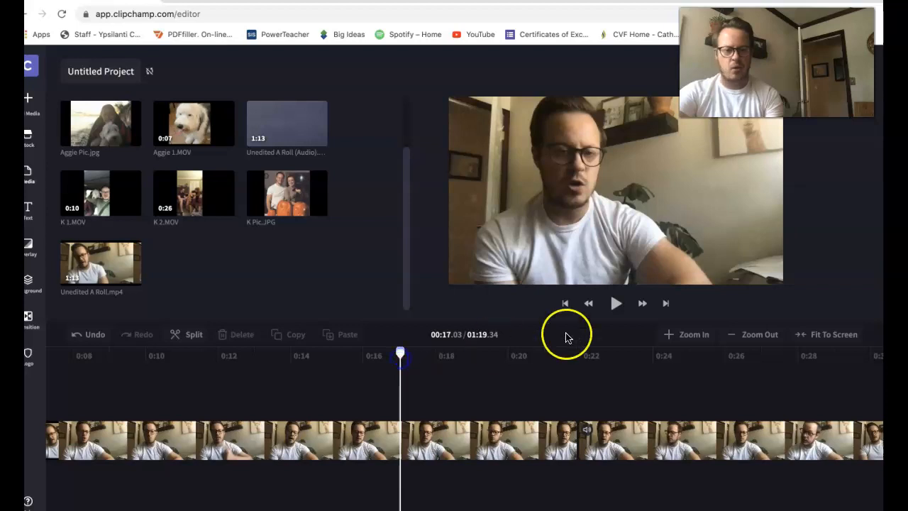
Play back the A-roll from about 0:17 to 0:23 and check the cut between the two clips near 0:22.
{"action": "left_click", "coordinate": [614, 305]}
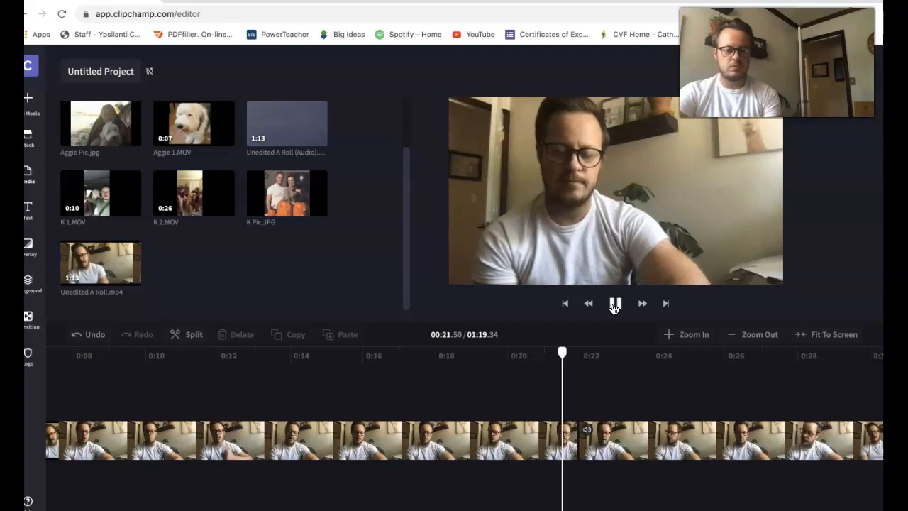
{"action": "left_click", "coordinate": [614, 305]}
{"action": "left_click_drag", "start_coordinate": [611, 354], "coordinate": [544, 352]}
{"action": "left_click", "coordinate": [614, 304]}
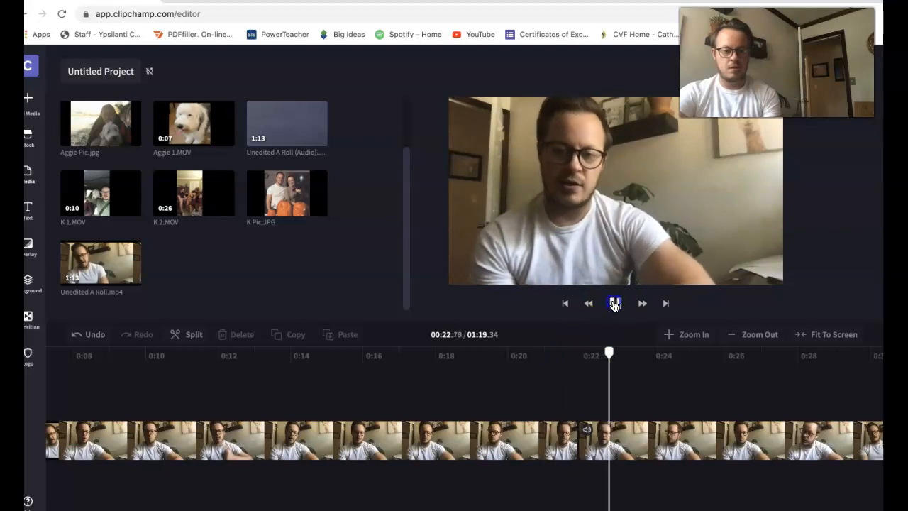
{"action": "left_click", "coordinate": [615, 305]}
{"action": "left_click", "coordinate": [609, 352]}
{"action": "left_click_drag", "start_coordinate": [592, 349], "coordinate": [539, 363]}
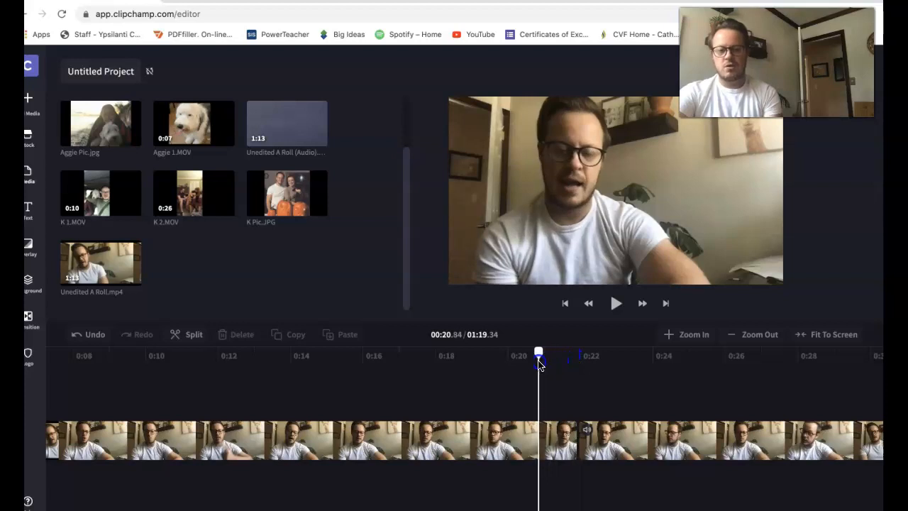
{"action": "left_click", "coordinate": [514, 365]}
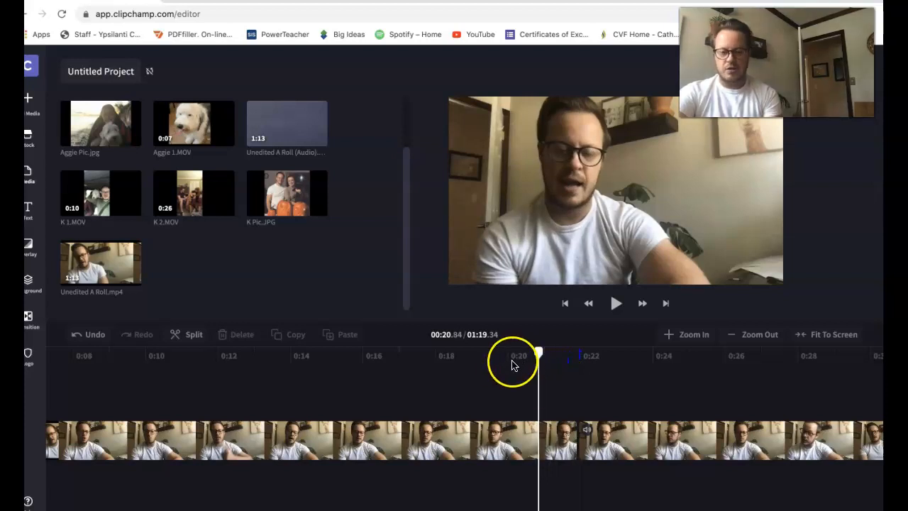
Separate the audio from both A-roll clips that meet near 0:22 on the timeline.
{"action": "left_click", "coordinate": [493, 439]}
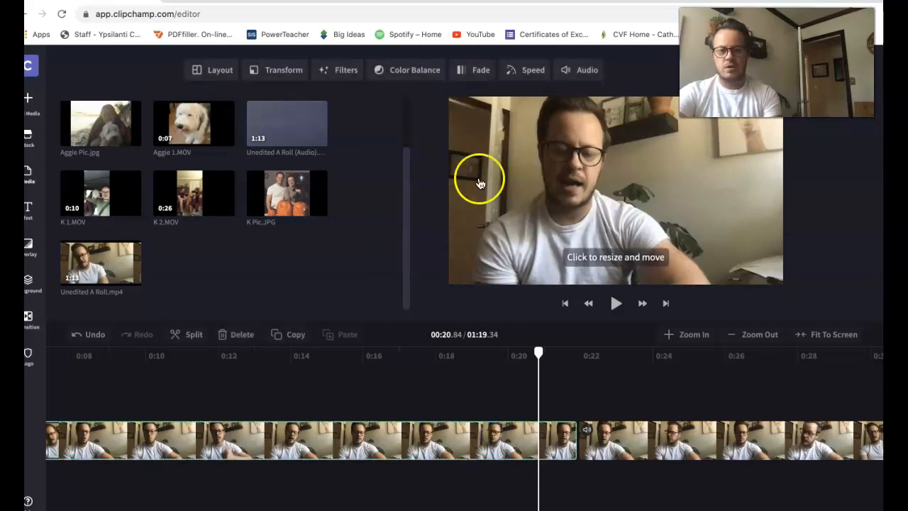
{"action": "left_click", "coordinate": [579, 71]}
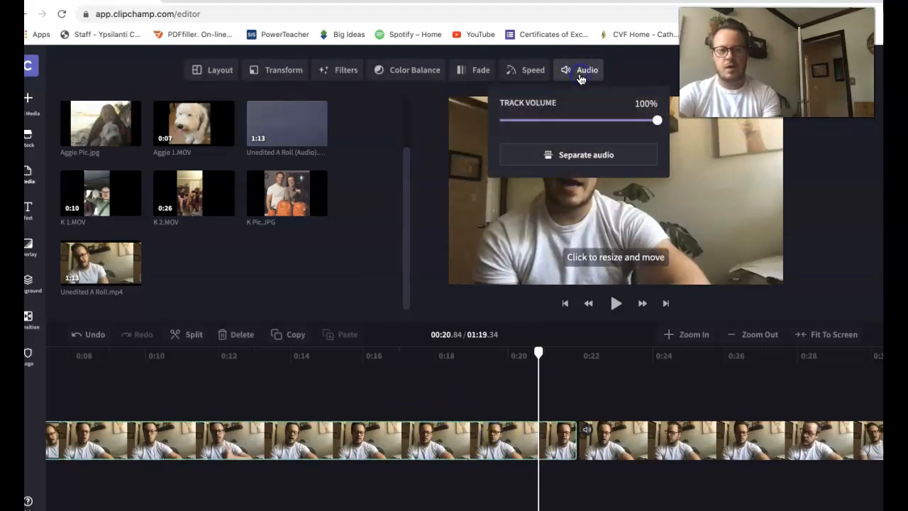
{"action": "left_click", "coordinate": [584, 156]}
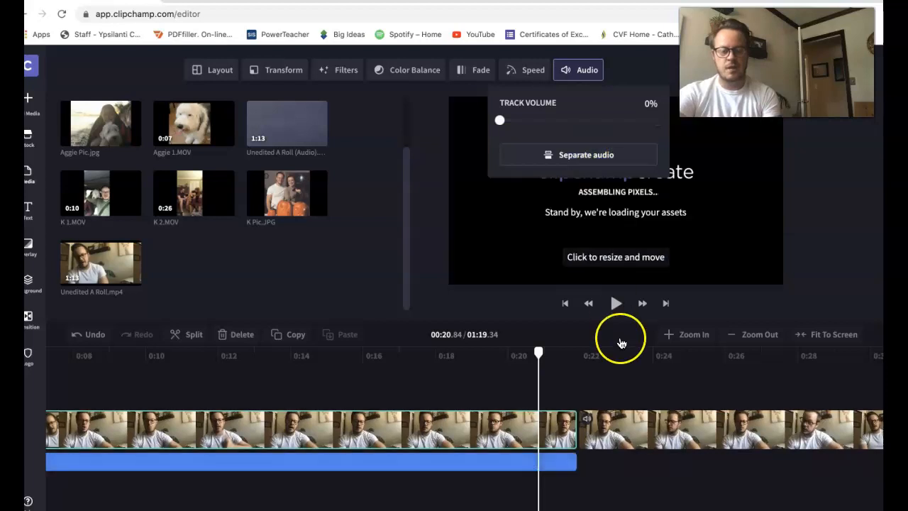
{"action": "left_click", "coordinate": [620, 430]}
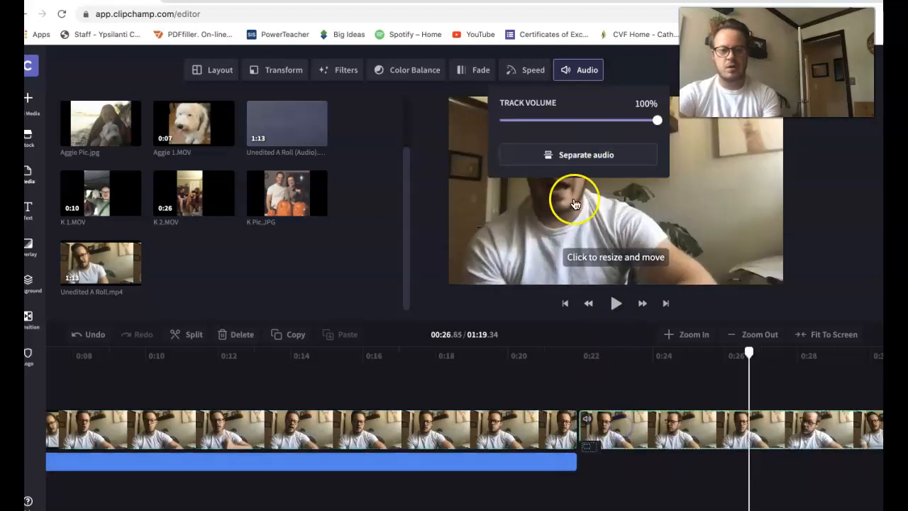
{"action": "left_click", "coordinate": [567, 153]}
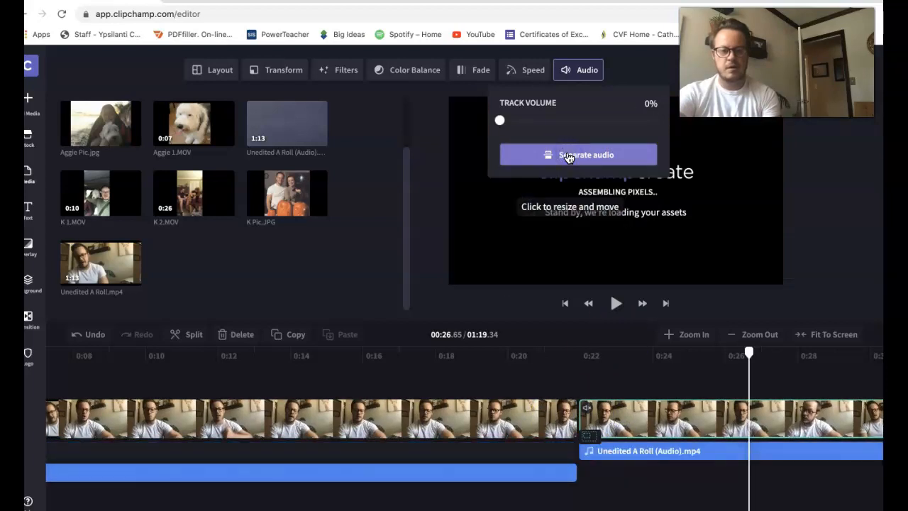
Replay the passage around the cut and place K 1.MOV on a track above the A-roll, starting at about 0:18.7.
{"action": "left_click_drag", "start_coordinate": [749, 355], "coordinate": [527, 353]}
{"action": "left_click", "coordinate": [614, 304]}
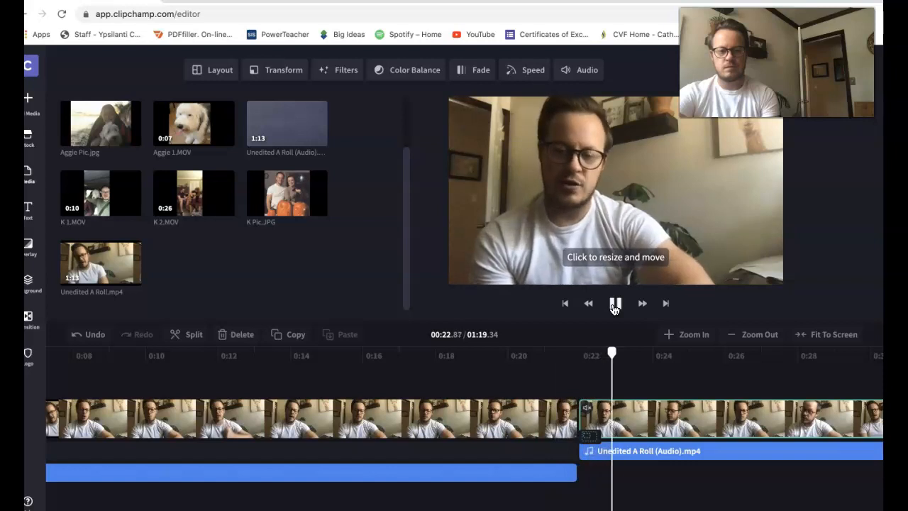
{"action": "left_click", "coordinate": [652, 355]}
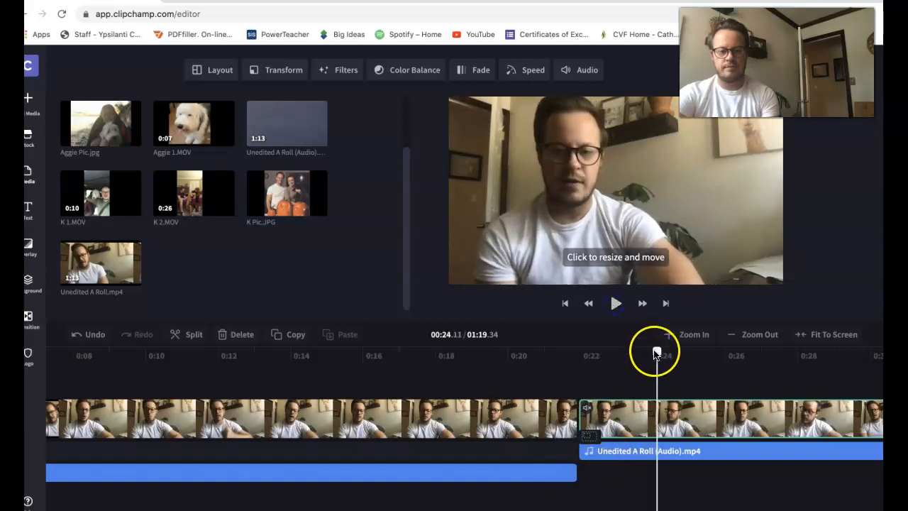
{"action": "left_click_drag", "start_coordinate": [611, 353], "coordinate": [507, 353]}
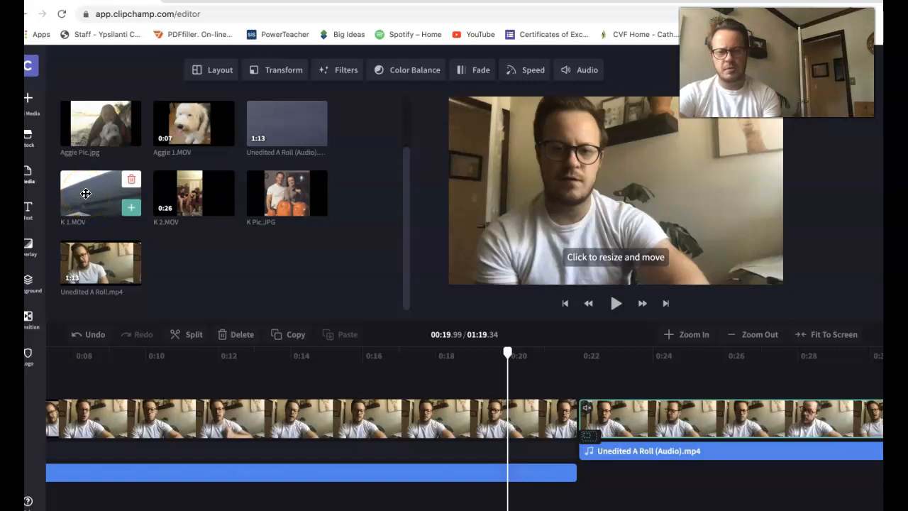
{"action": "left_click_drag", "start_coordinate": [86, 196], "coordinate": [541, 371]}
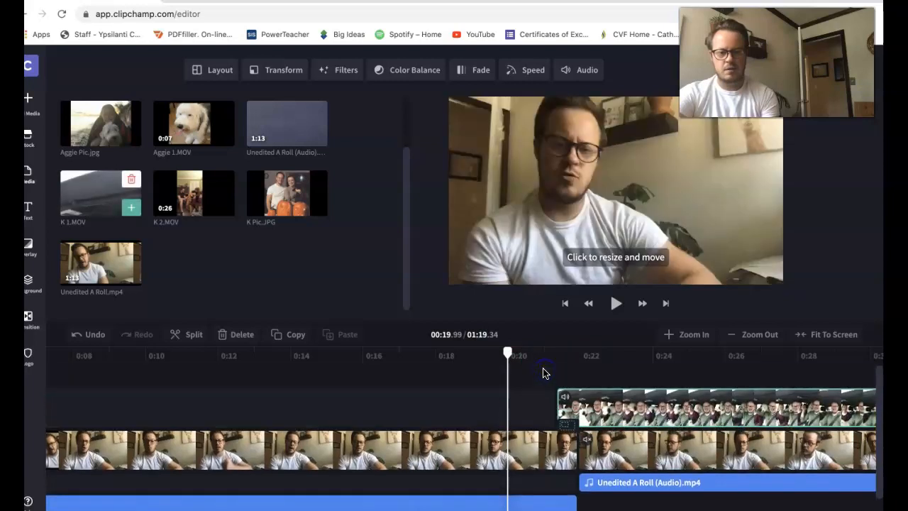
{"action": "left_click_drag", "start_coordinate": [713, 405], "coordinate": [617, 401]}
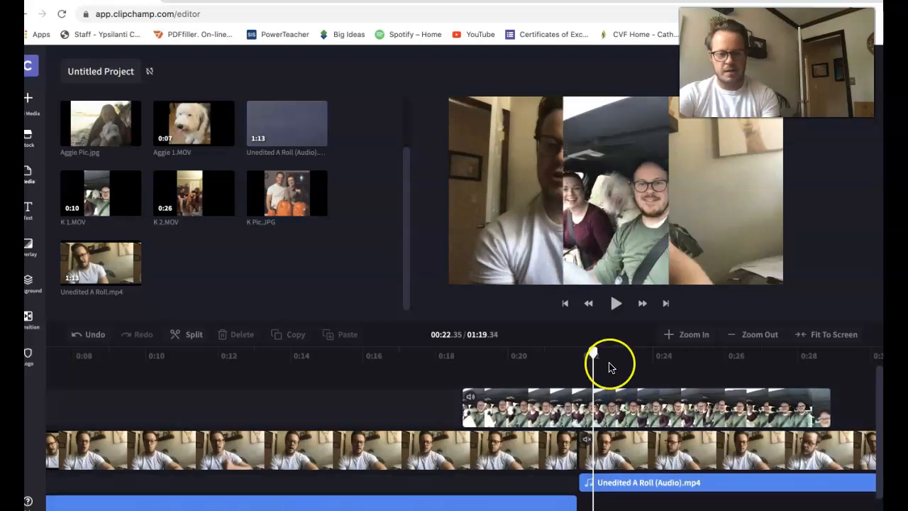
Trim the end of the K 1.MOV clip to a length of about 3.6 seconds and move it to start at 0:20.2.
{"action": "left_click_drag", "start_coordinate": [593, 354], "coordinate": [450, 355]}
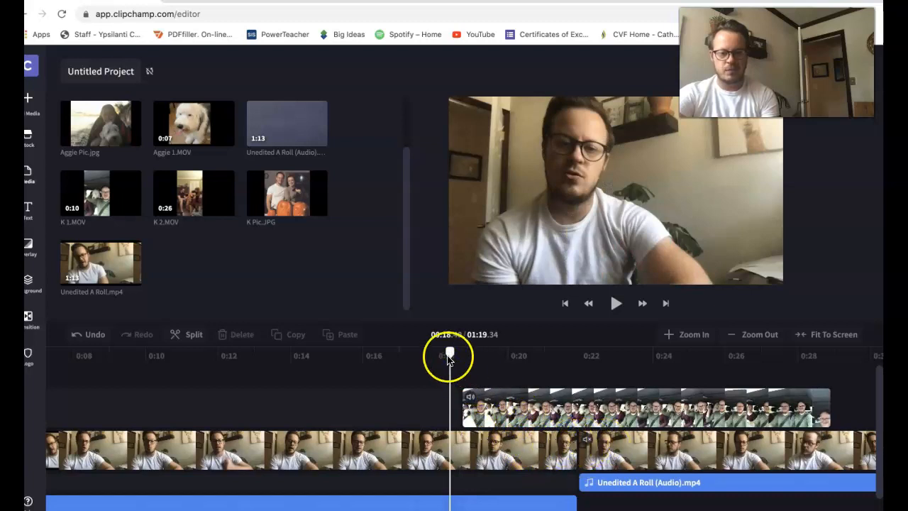
{"action": "left_click", "coordinate": [805, 411]}
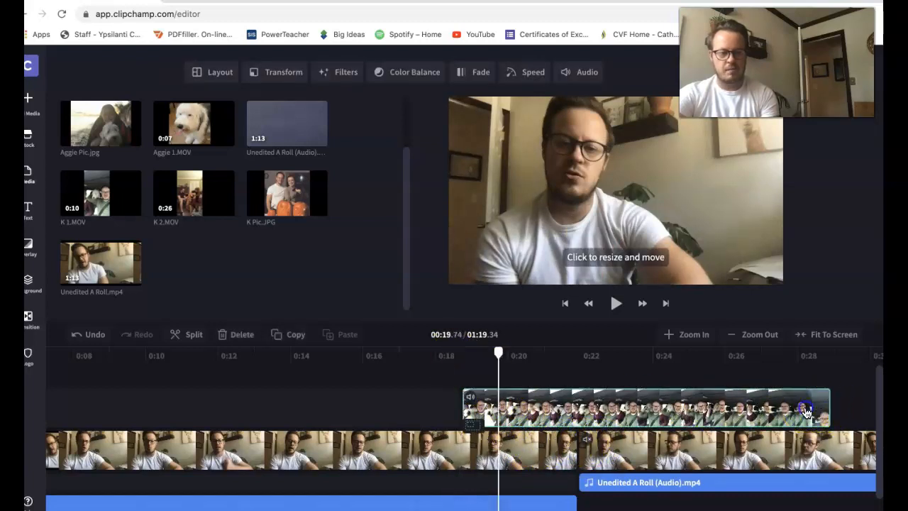
{"action": "left_click", "coordinate": [831, 410]}
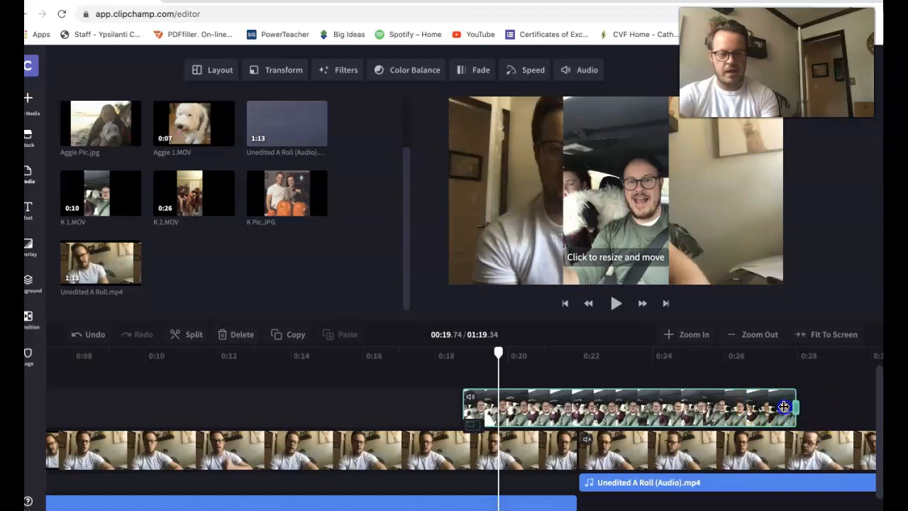
{"action": "left_click_drag", "start_coordinate": [784, 406], "coordinate": [746, 409]}
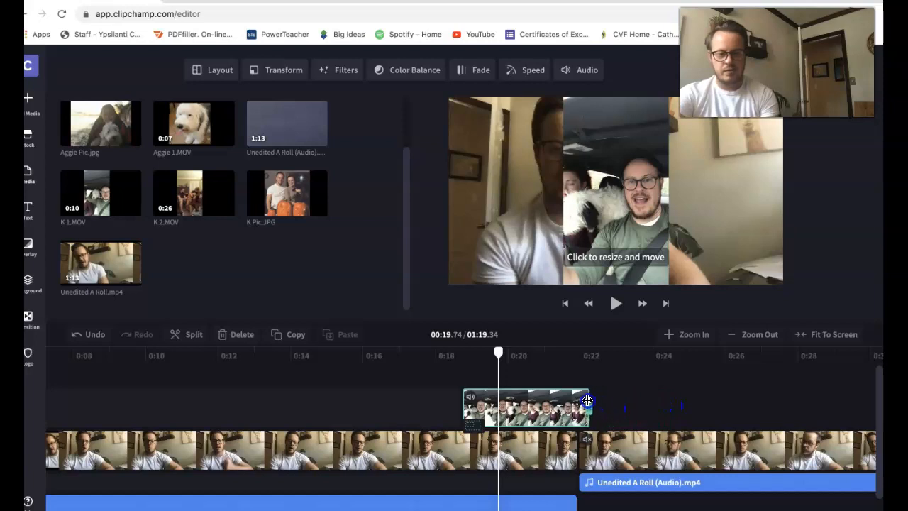
{"action": "left_click", "coordinate": [593, 404]}
{"action": "left_click_drag", "start_coordinate": [516, 395], "coordinate": [568, 403]}
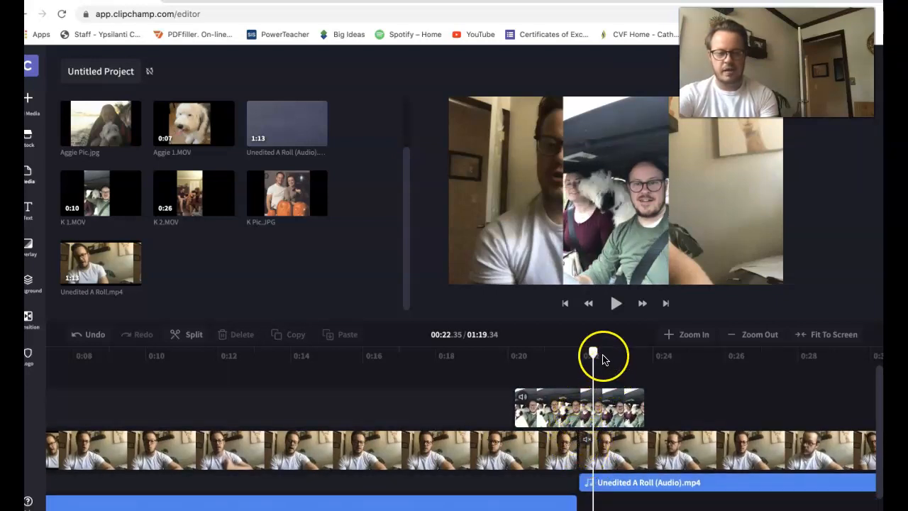
Preview the K 1.MOV overlay over the A-roll and mute the overlay clip's sound.
{"action": "left_click_drag", "start_coordinate": [593, 353], "coordinate": [485, 347]}
{"action": "left_click", "coordinate": [610, 305]}
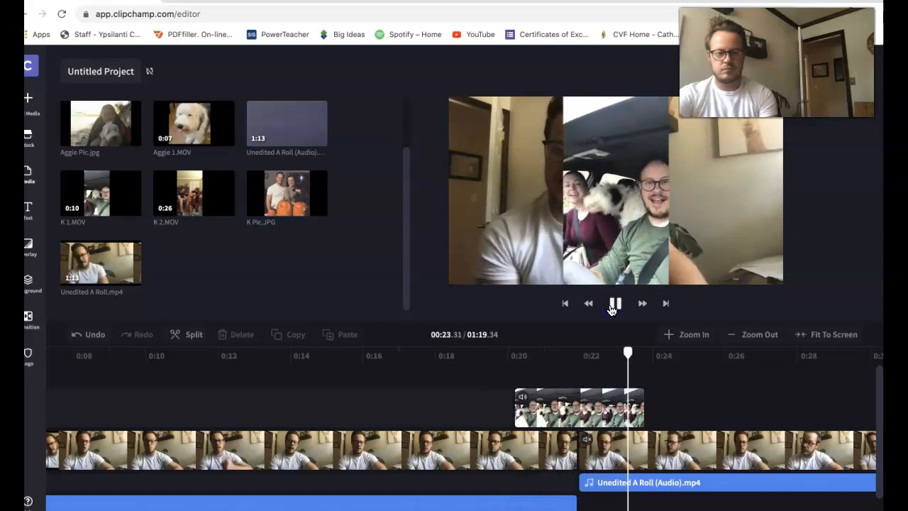
{"action": "left_click", "coordinate": [614, 305]}
{"action": "left_click_drag", "start_coordinate": [657, 351], "coordinate": [488, 361]}
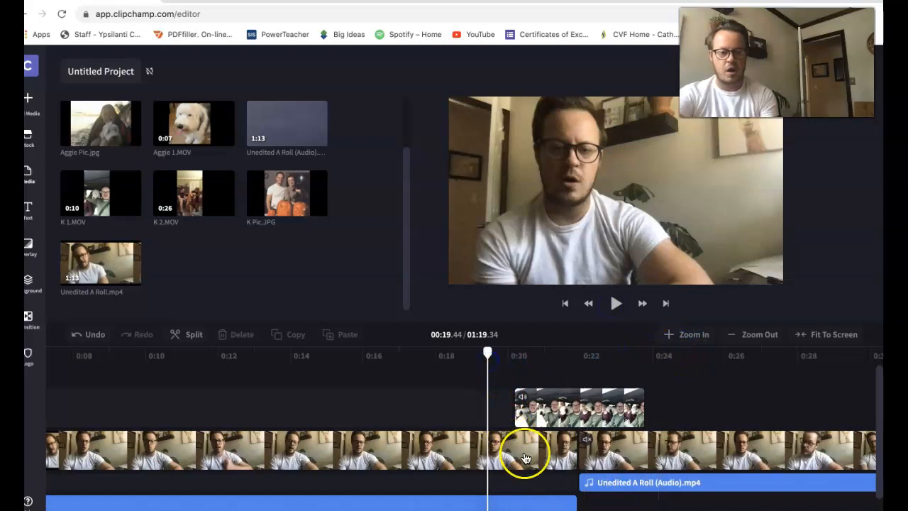
{"action": "left_click", "coordinate": [525, 404]}
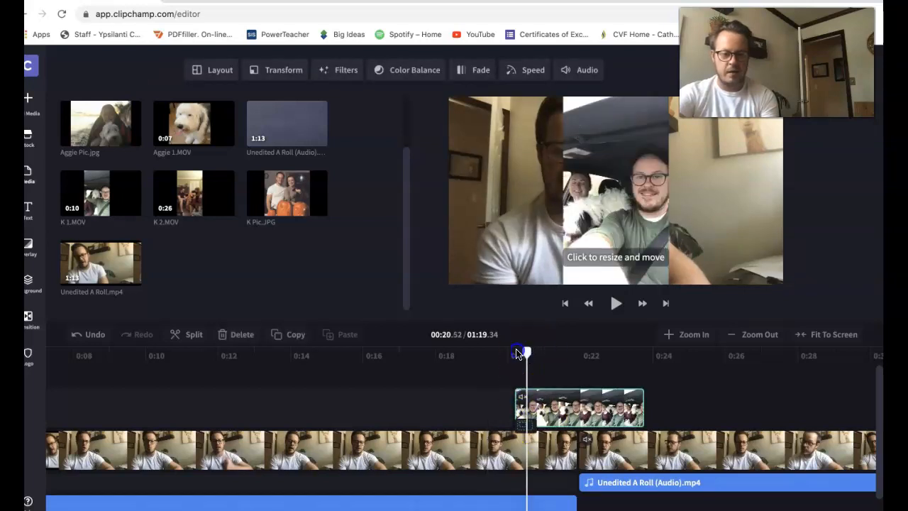
{"action": "left_click_drag", "start_coordinate": [519, 352], "coordinate": [487, 354]}
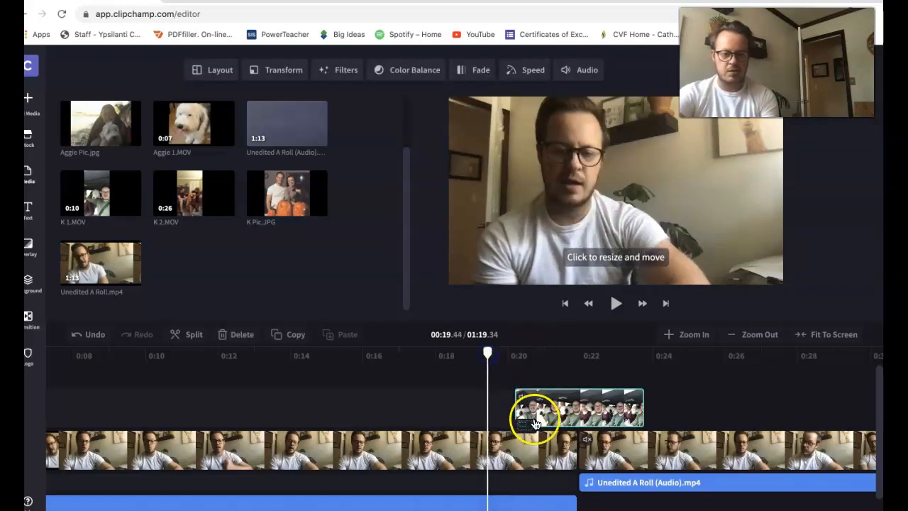
{"action": "left_click_drag", "start_coordinate": [488, 352], "coordinate": [539, 355]}
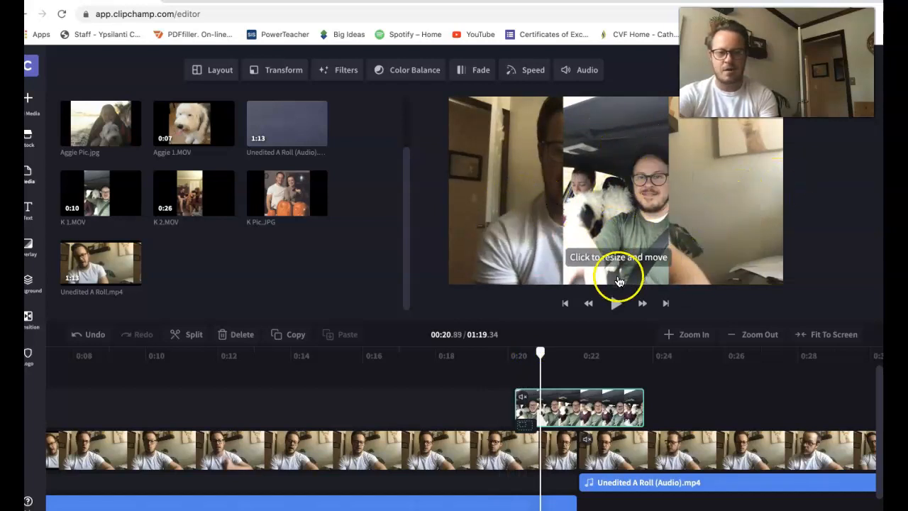
Split the A-roll video at the start and end of the K 1.MOV overlay, at 00:20.21 and 00:23.77.
{"action": "left_click_drag", "start_coordinate": [540, 352], "coordinate": [516, 358]}
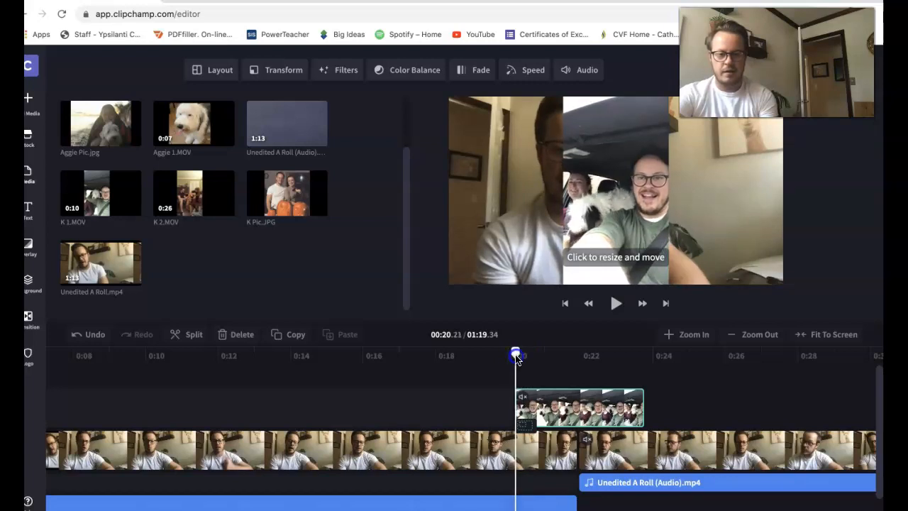
{"action": "left_click", "coordinate": [508, 455]}
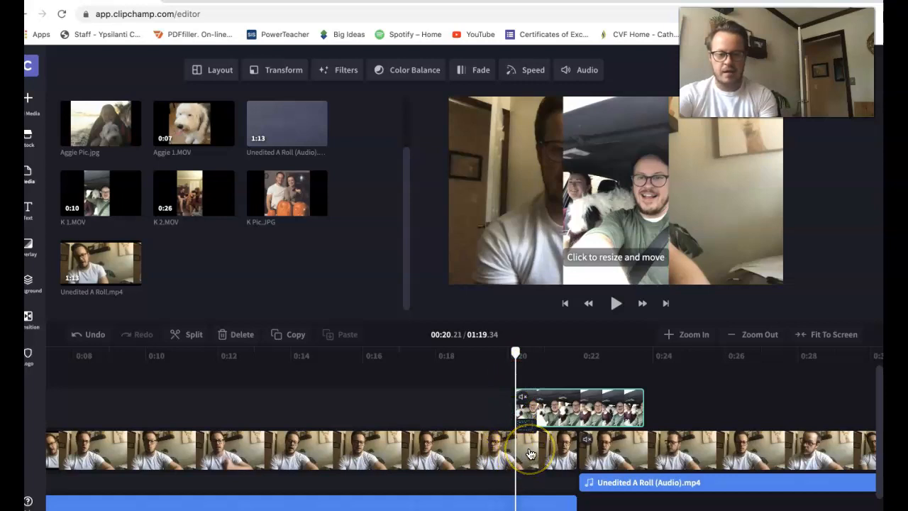
{"action": "left_click", "coordinate": [530, 453]}
{"action": "left_click", "coordinate": [188, 337]}
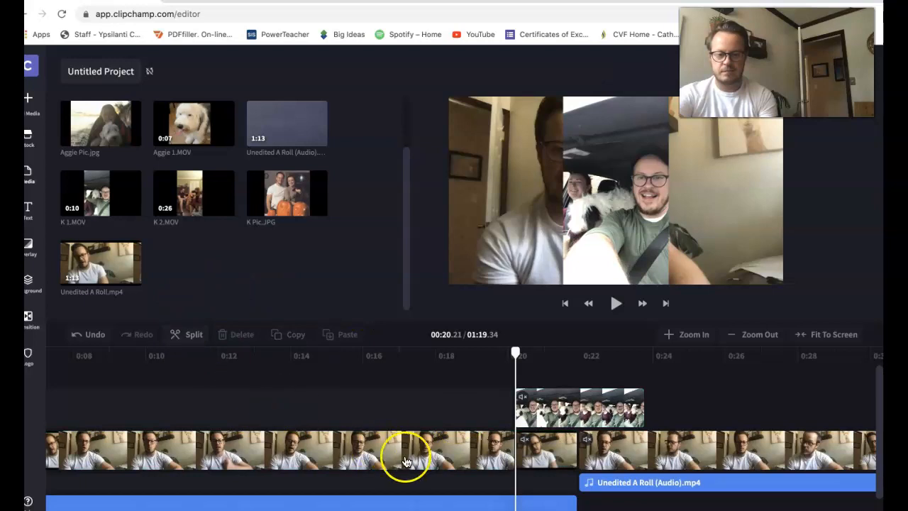
{"action": "left_click_drag", "start_coordinate": [521, 355], "coordinate": [645, 360]}
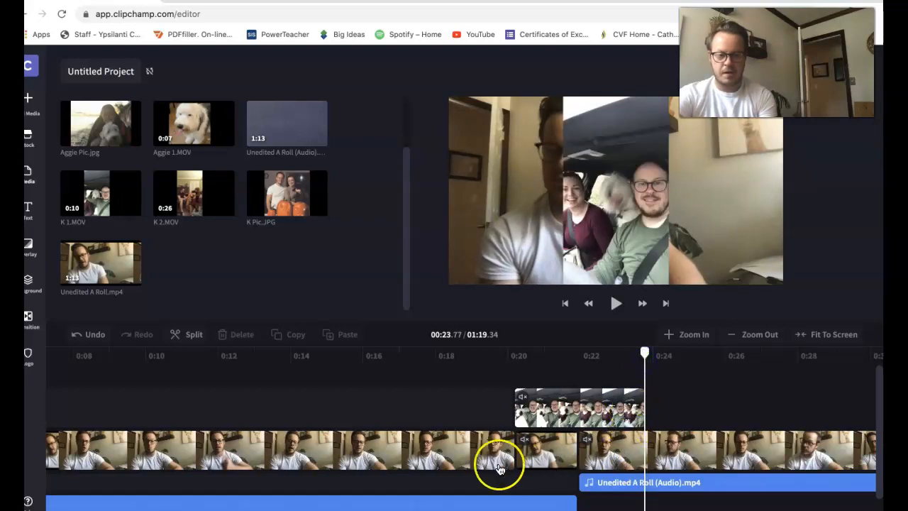
{"action": "left_click", "coordinate": [607, 451]}
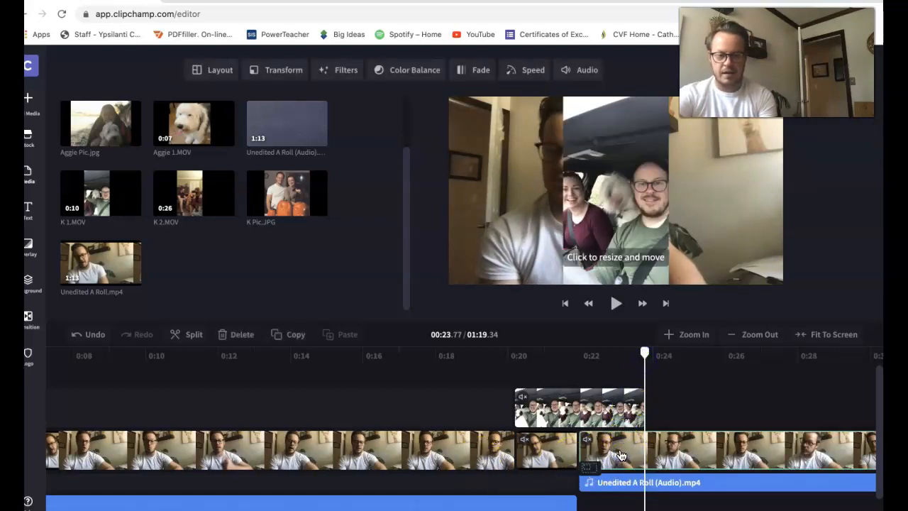
{"action": "left_click", "coordinate": [191, 334]}
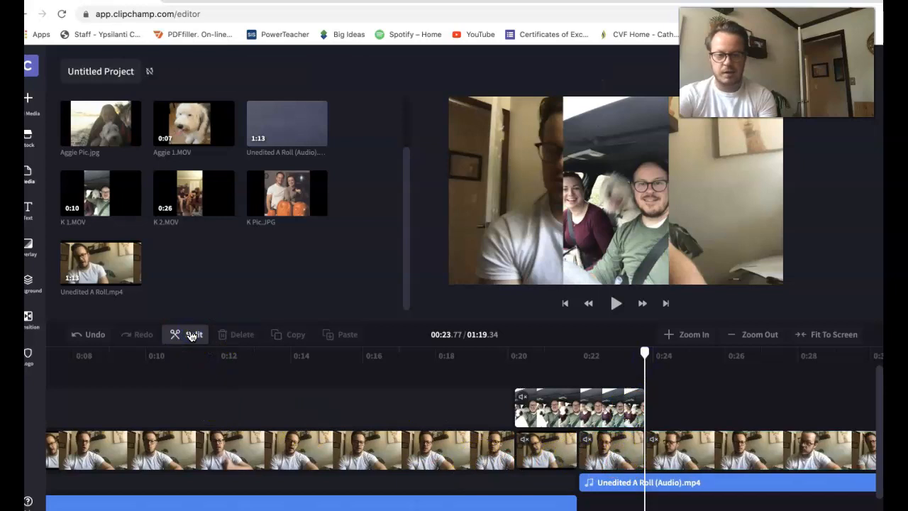
Delete the two A-roll video pieces beneath the K 1.MOV overlay, keeping their separated audio.
{"action": "left_click", "coordinate": [543, 443]}
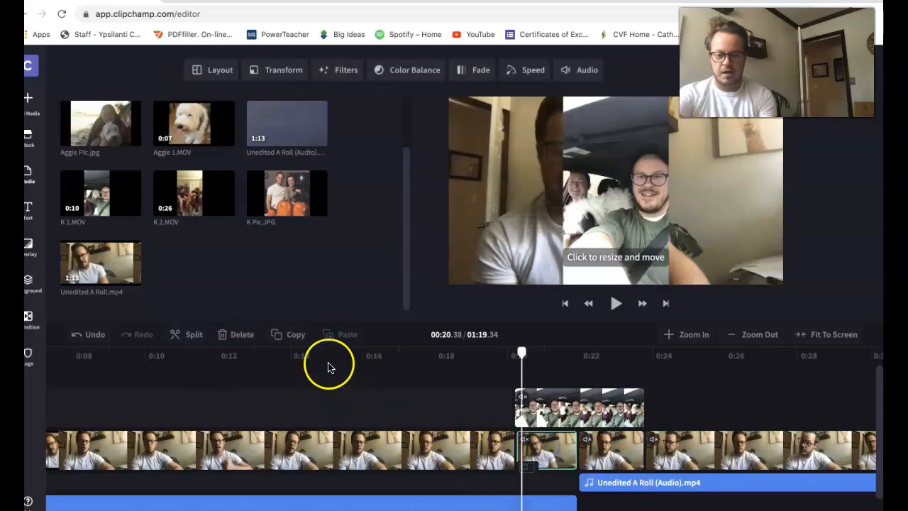
{"action": "left_click", "coordinate": [242, 334]}
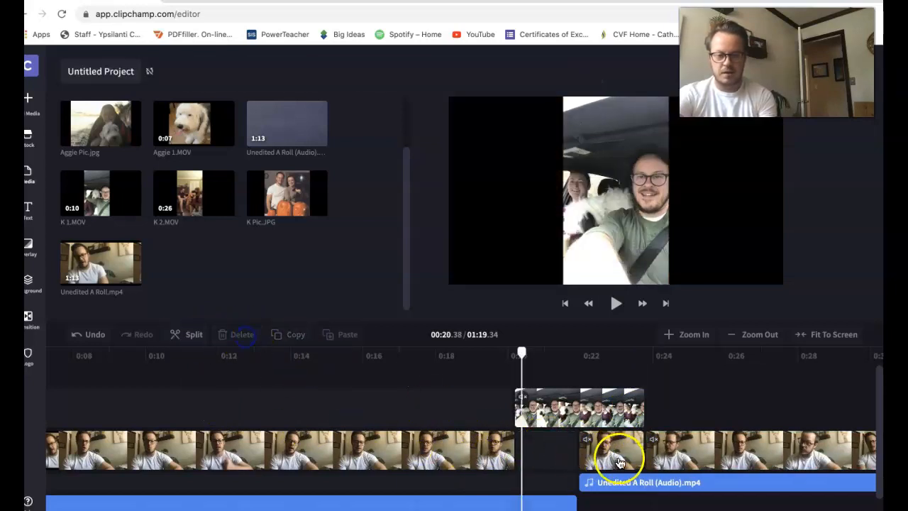
{"action": "left_click", "coordinate": [621, 463]}
{"action": "left_click", "coordinate": [242, 334]}
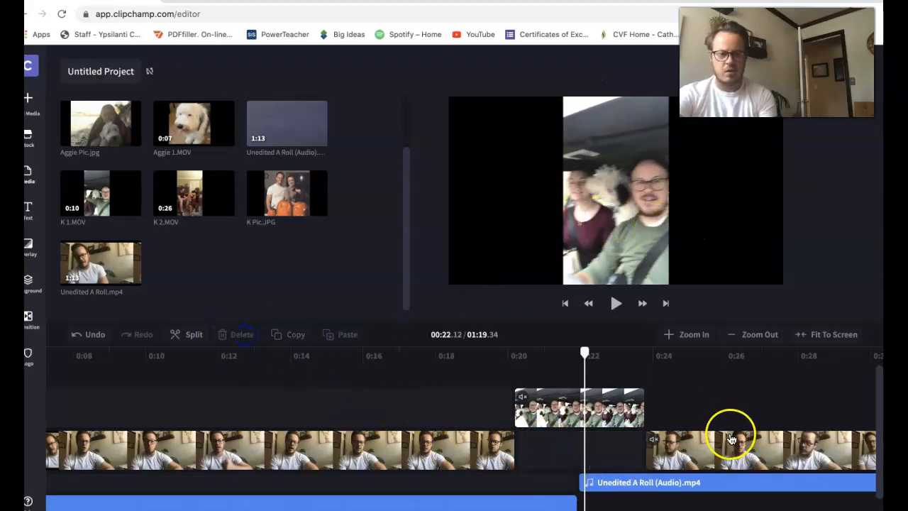
Move the K 1.MOV clip down into the gap in the A-roll video track and return the playhead to about 0:18.
{"action": "left_click_drag", "start_coordinate": [586, 351], "coordinate": [467, 355]}
{"action": "left_click_drag", "start_coordinate": [588, 405], "coordinate": [587, 451]}
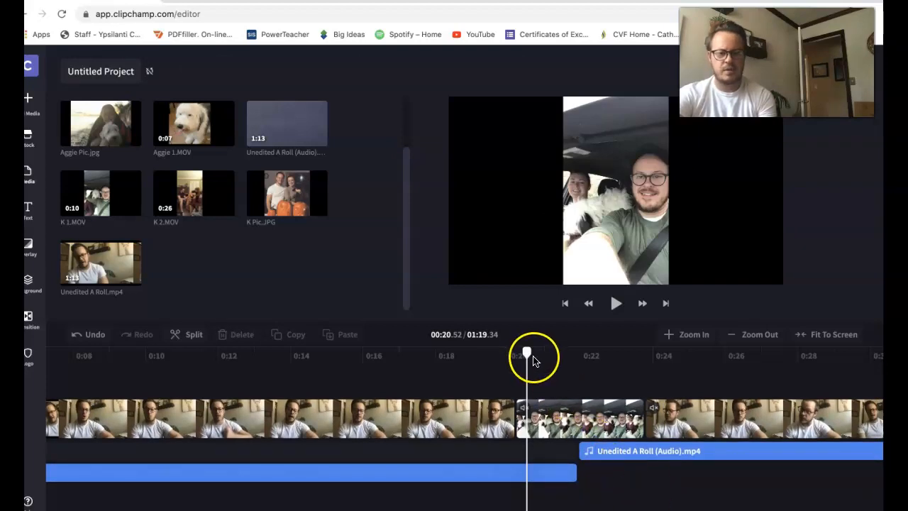
{"action": "left_click_drag", "start_coordinate": [528, 355], "coordinate": [439, 369]}
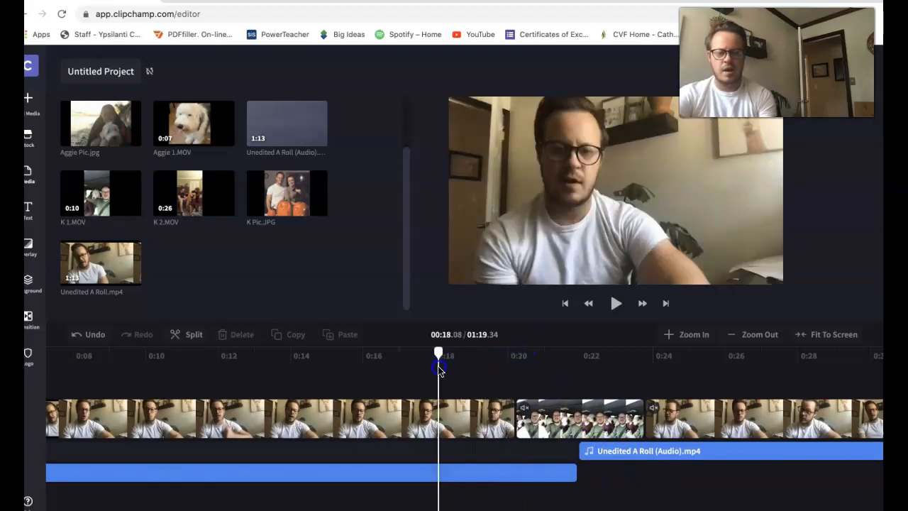
Play back the K 1.MOV cutaway from about 0:18 and the A-roll that follows it, stopping at about 0:27.
{"action": "left_click", "coordinate": [614, 303]}
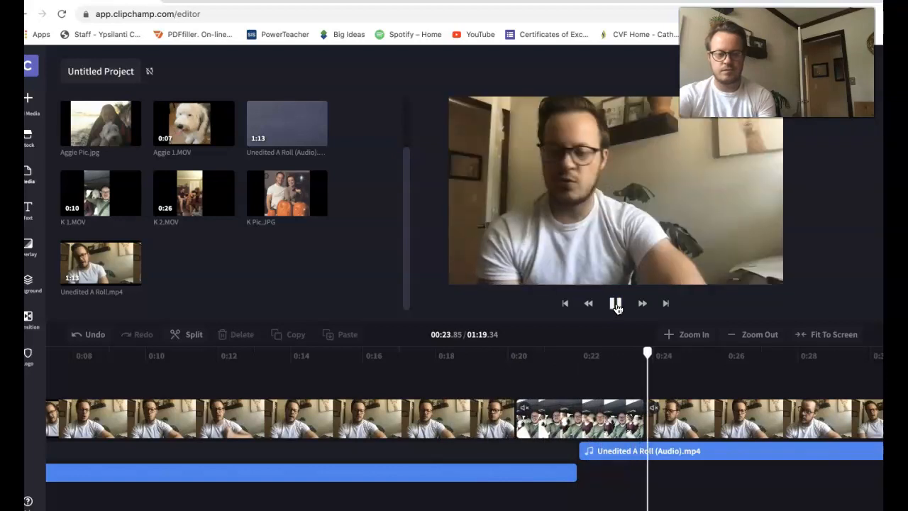
{"action": "left_click", "coordinate": [616, 303]}
{"action": "left_click", "coordinate": [684, 349]}
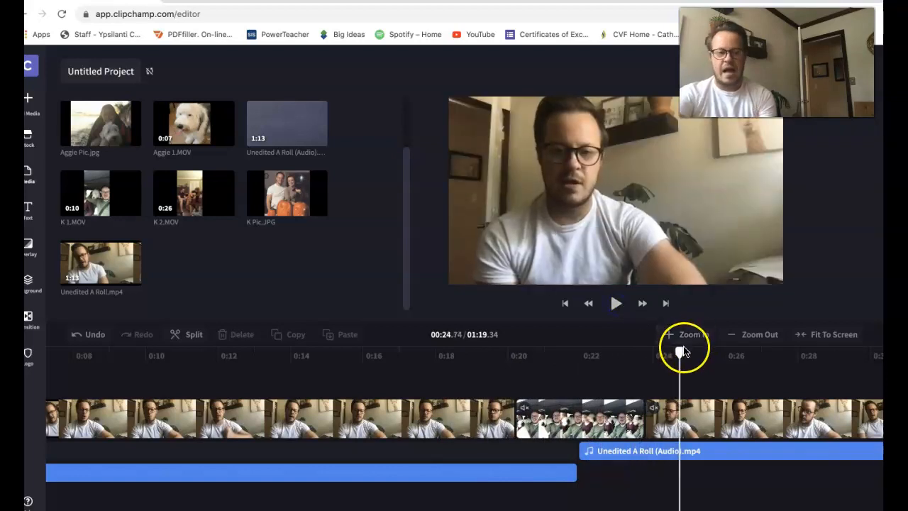
{"action": "left_click_drag", "start_coordinate": [680, 353], "coordinate": [482, 353]}
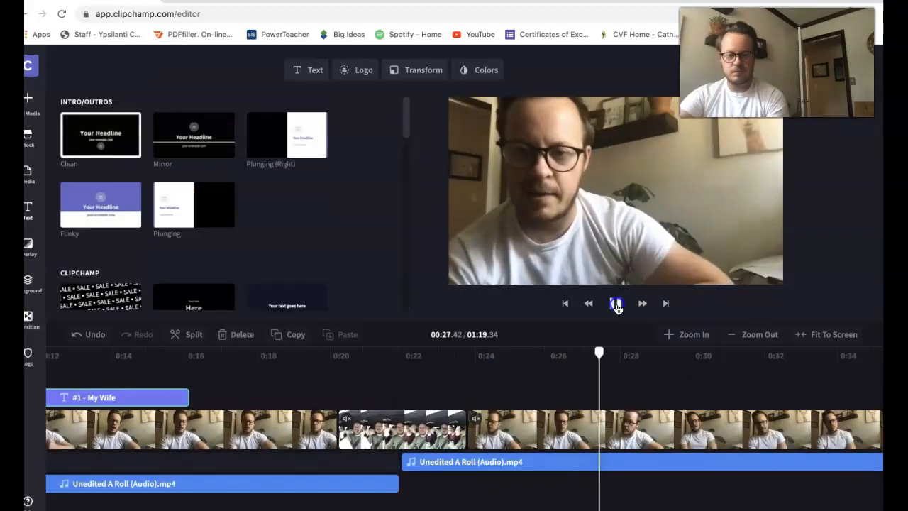
{"action": "left_click", "coordinate": [615, 303]}
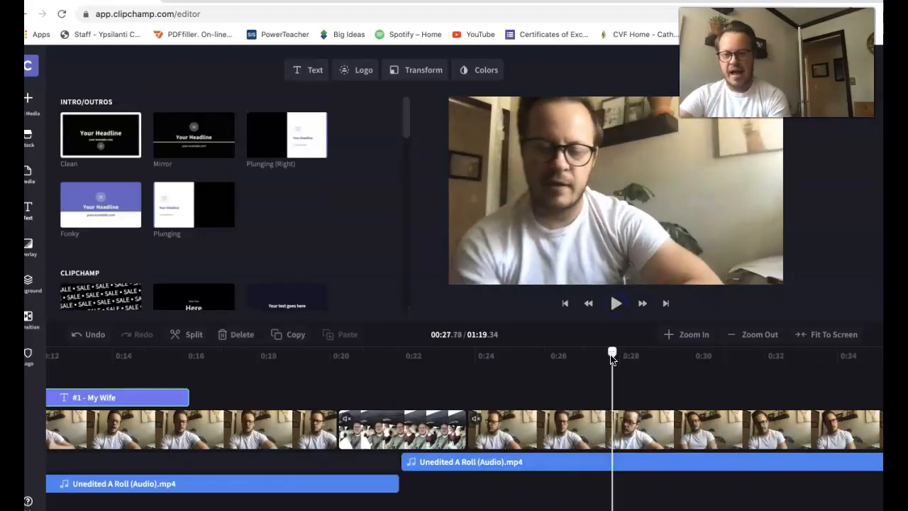
Place the K Pic.JPG photo on a track above the A-roll video, starting at about 0:25.
{"action": "left_click", "coordinate": [29, 176]}
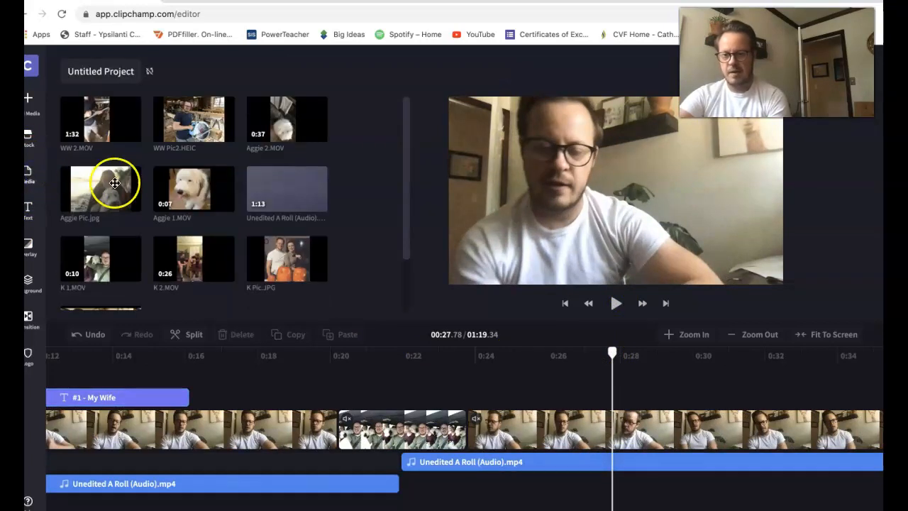
{"action": "mouse_move", "coordinate": [295, 254]}
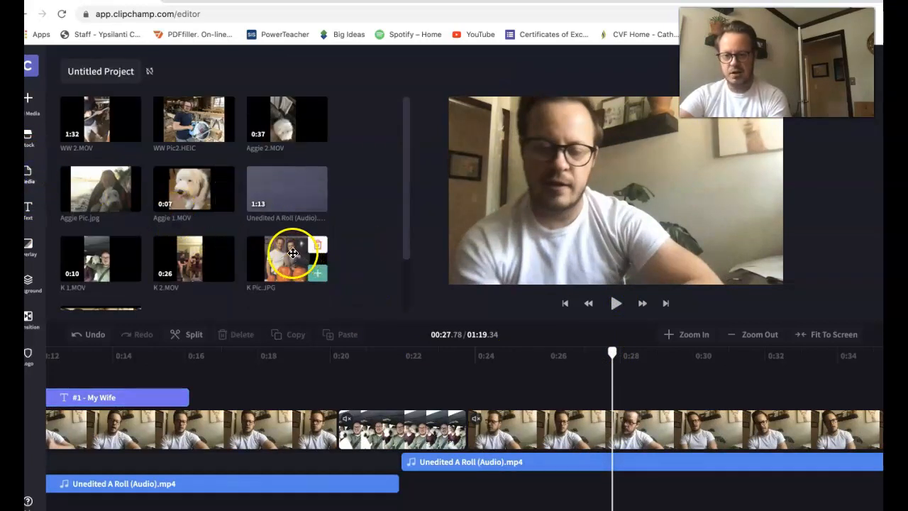
{"action": "left_click_drag", "start_coordinate": [295, 254], "coordinate": [555, 385]}
{"action": "mouse_move", "coordinate": [594, 430]}
{"action": "left_mouse_down"}
{"action": "mouse_move", "coordinate": [634, 427]}
{"action": "mouse_move", "coordinate": [609, 430]}
{"action": "left_mouse_up"}
{"action": "left_click", "coordinate": [547, 435]}
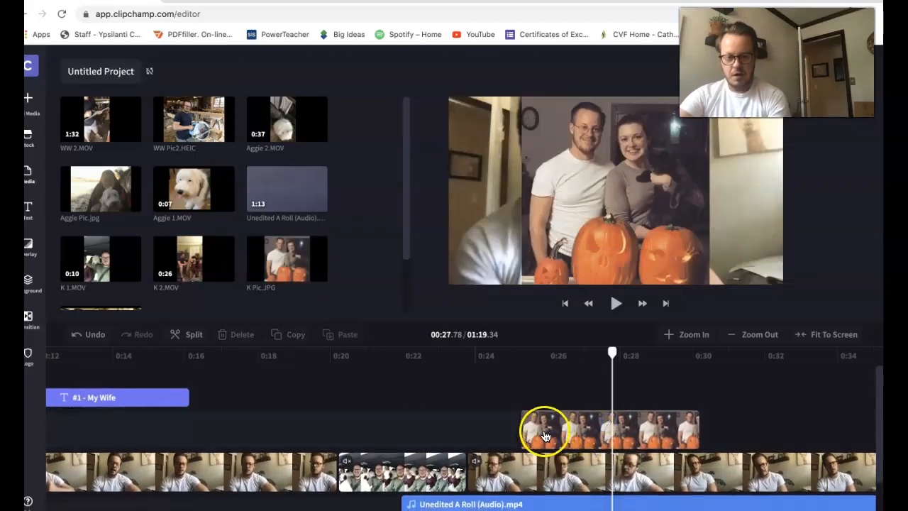
Shorten and position the K Pic.JPG overlay so it runs from about 0:25 to 0:28.5, and check it over the A-roll.
{"action": "left_click_drag", "start_coordinate": [606, 375], "coordinate": [517, 379]}
{"action": "left_click", "coordinate": [640, 419]}
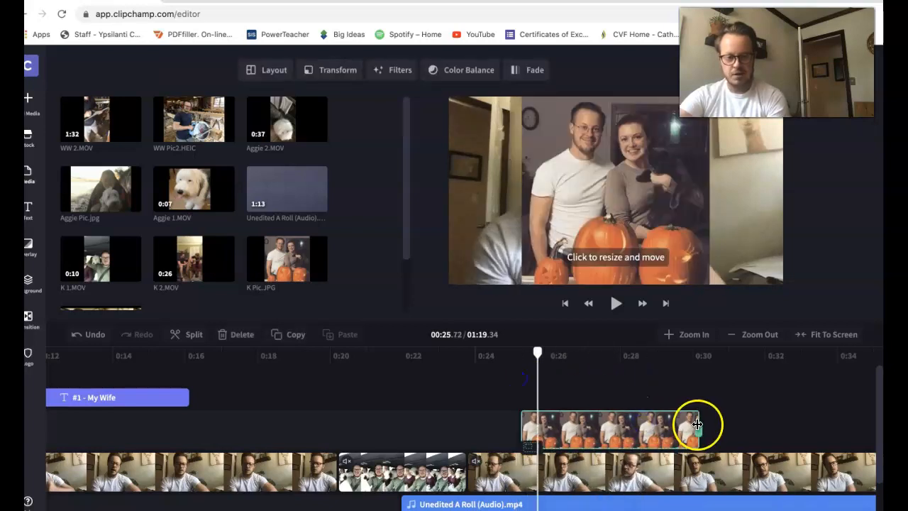
{"action": "left_click", "coordinate": [567, 444]}
{"action": "left_click_drag", "start_coordinate": [517, 429], "coordinate": [543, 426]}
{"action": "left_click_drag", "start_coordinate": [600, 421], "coordinate": [566, 423]}
{"action": "left_click_drag", "start_coordinate": [555, 358], "coordinate": [578, 378]}
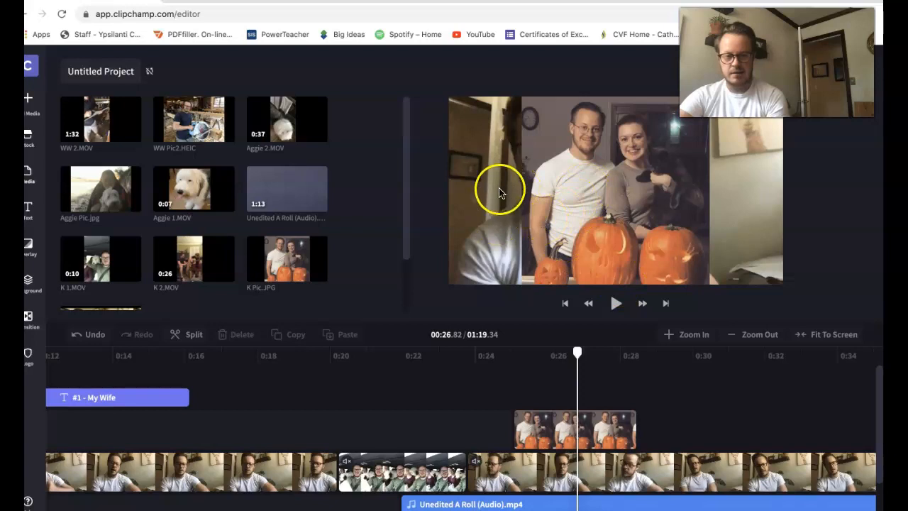
Split the A-roll video at the start and end of the K Pic.JPG overlay, at 00:25.11 and 00:28.48.
{"action": "left_click_drag", "start_coordinate": [558, 359], "coordinate": [516, 366]}
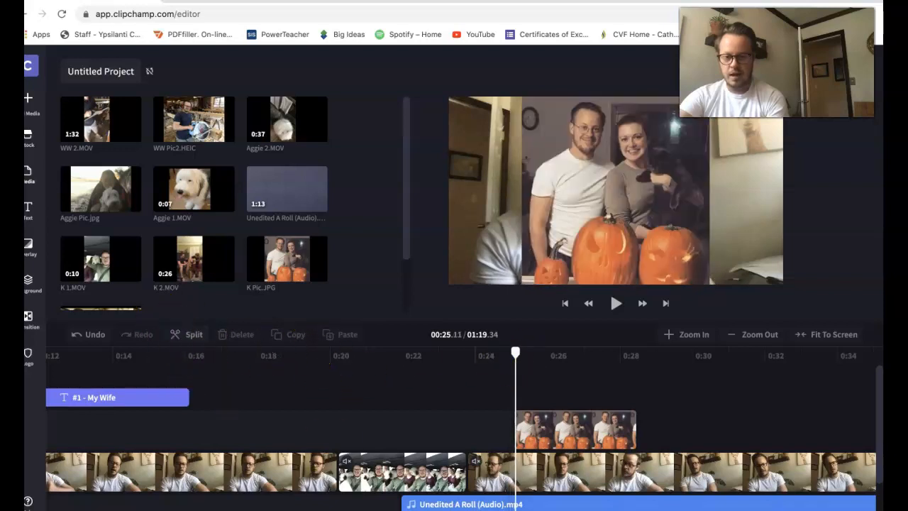
{"action": "left_click", "coordinate": [574, 475]}
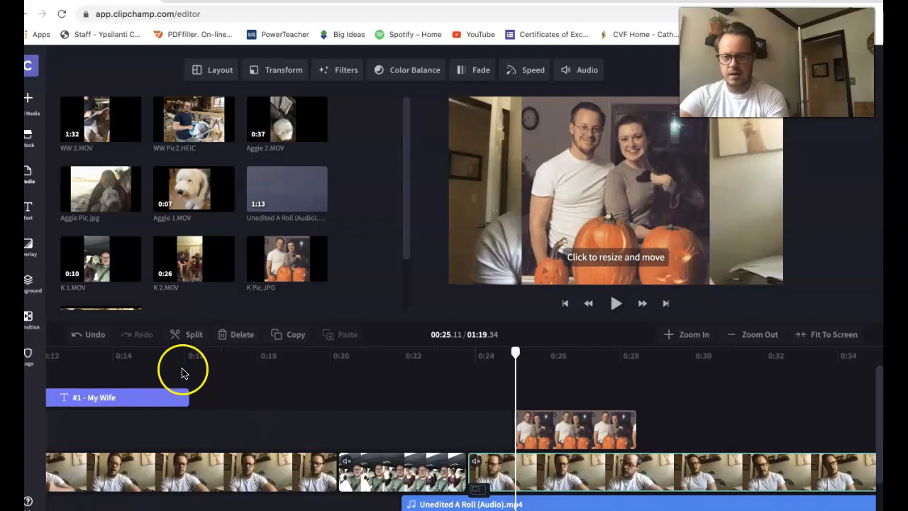
{"action": "left_click", "coordinate": [189, 337]}
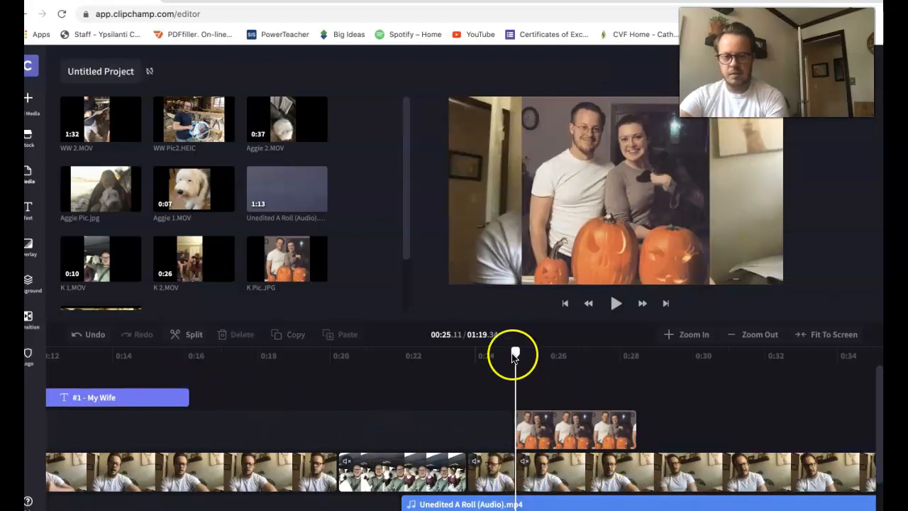
{"action": "left_click_drag", "start_coordinate": [553, 362], "coordinate": [639, 382]}
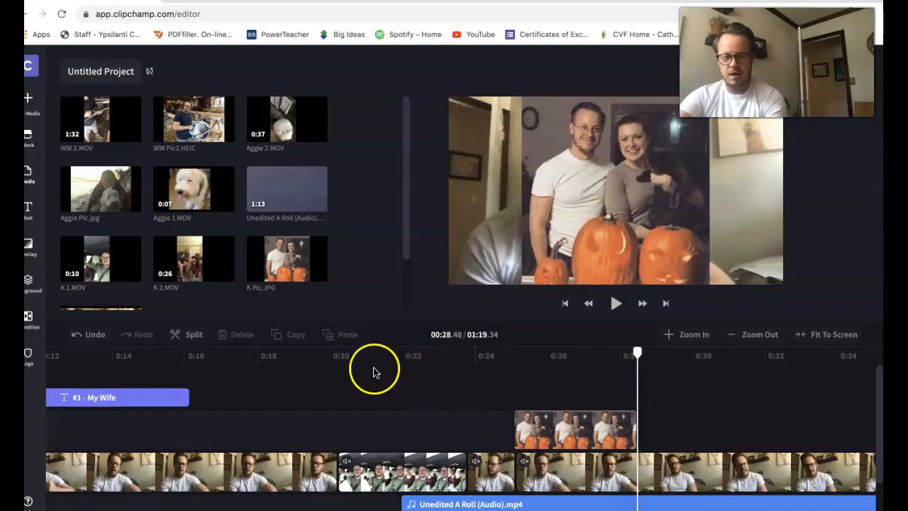
{"action": "left_click", "coordinate": [610, 480]}
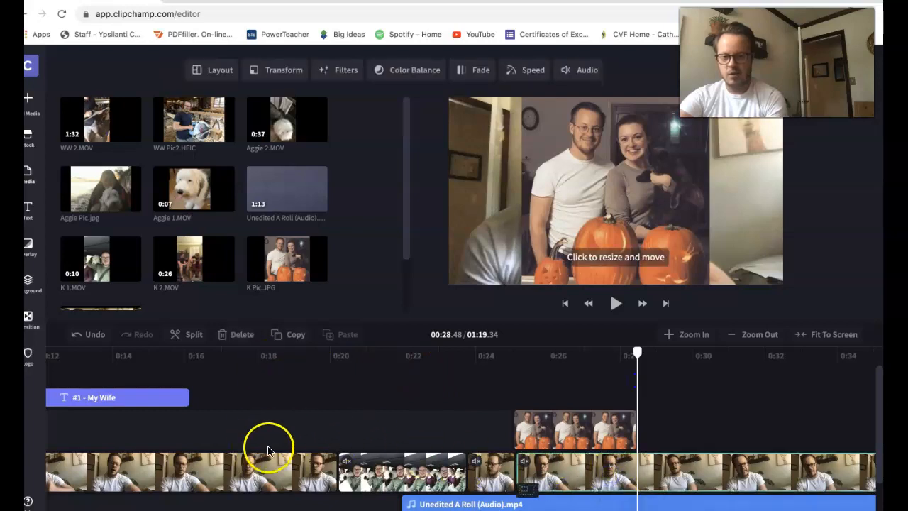
{"action": "left_click", "coordinate": [190, 334]}
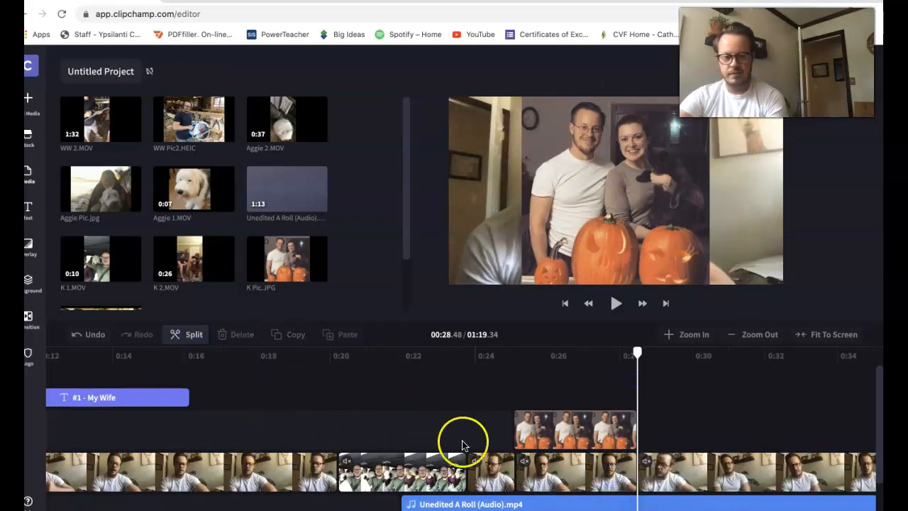
Delete the A-roll video piece beneath K Pic.JPG and move the photo down into the gap.
{"action": "left_click", "coordinate": [608, 482]}
{"action": "left_click", "coordinate": [573, 419]}
{"action": "left_click", "coordinate": [592, 469]}
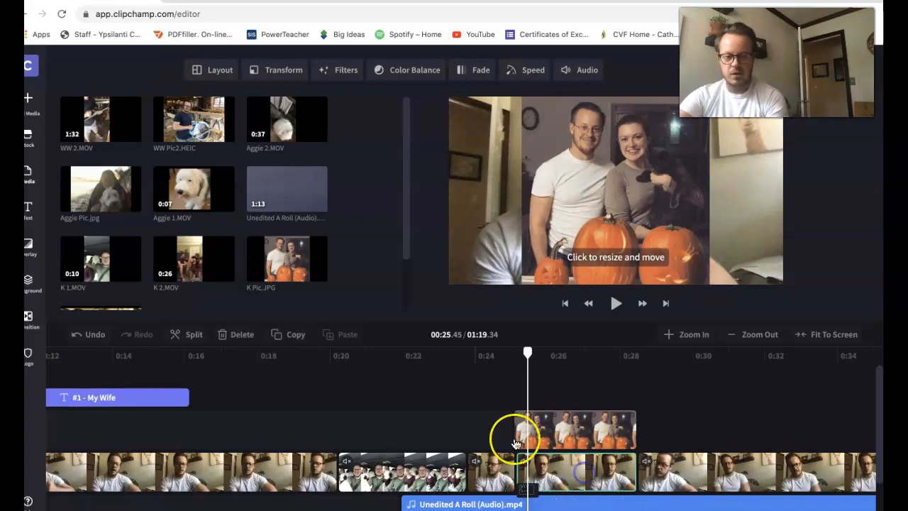
{"action": "left_click", "coordinate": [230, 343]}
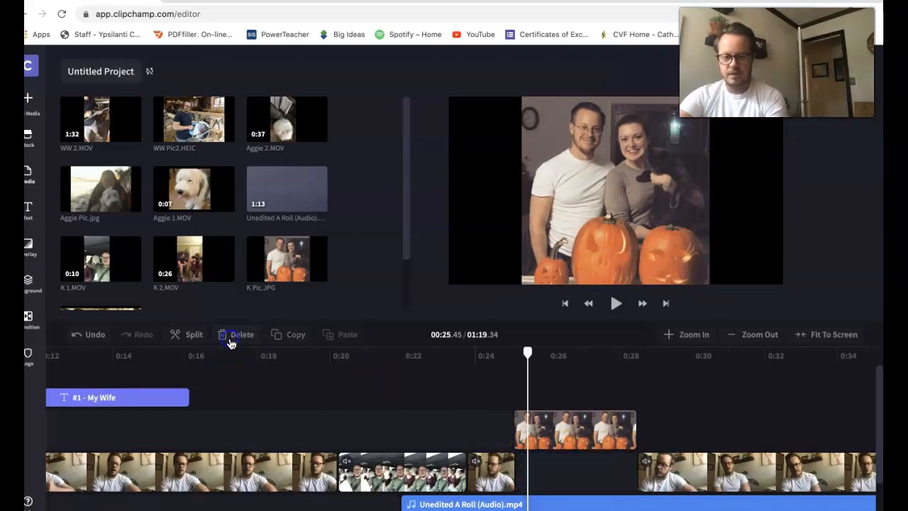
{"action": "left_click_drag", "start_coordinate": [594, 416], "coordinate": [592, 470]}
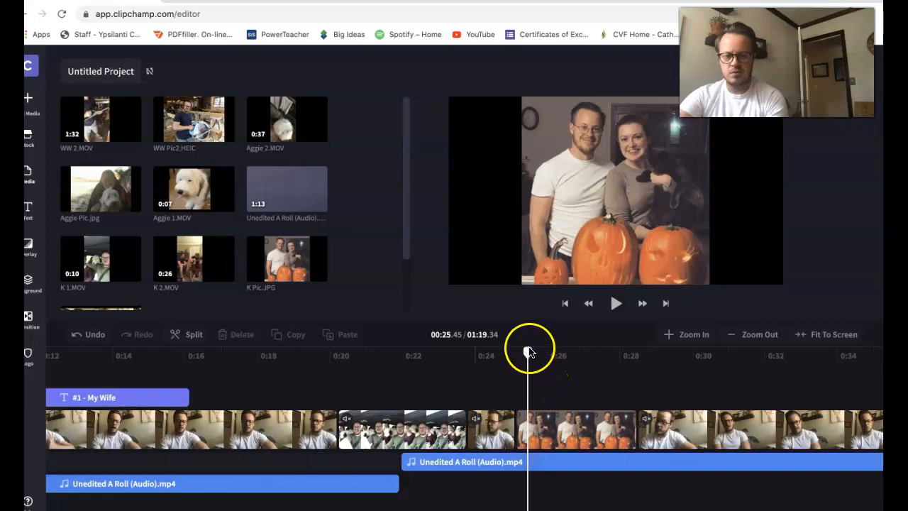
Play back the timeline from about 0:18 through the K 1.MOV and K Pic.JPG cutaways to about 0:29.
{"action": "left_click_drag", "start_coordinate": [522, 351], "coordinate": [272, 355]}
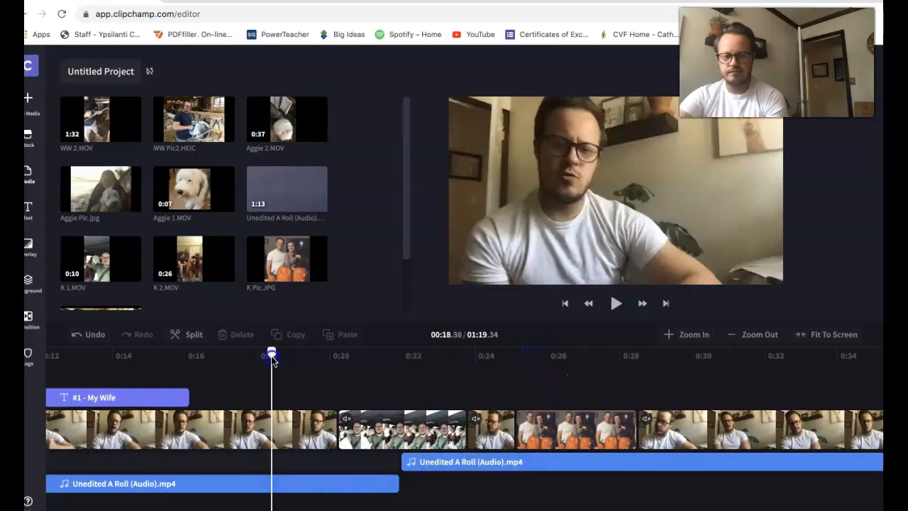
{"action": "left_click", "coordinate": [615, 303]}
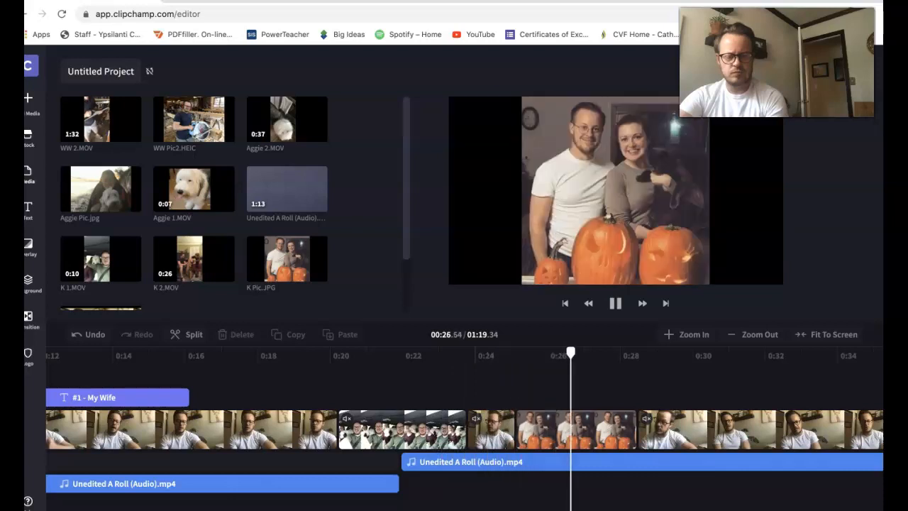
{"action": "left_click", "coordinate": [615, 303]}
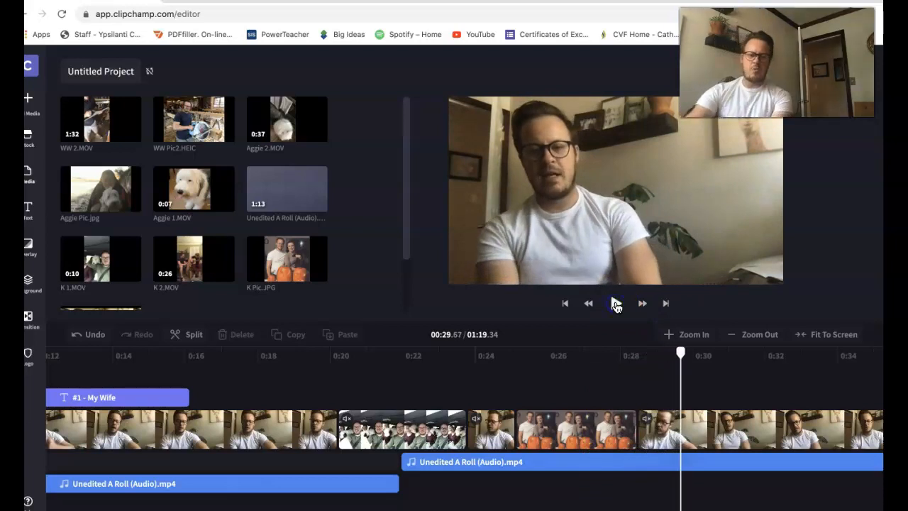